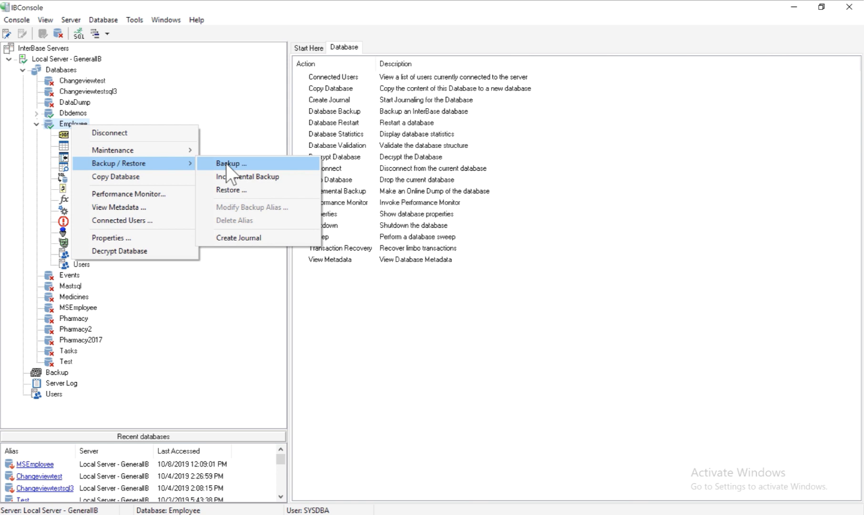
- Open the Backup dialog for the Employee database from the Backup / Restore submenu
{"action": "left_click", "coordinate": [226, 164]}
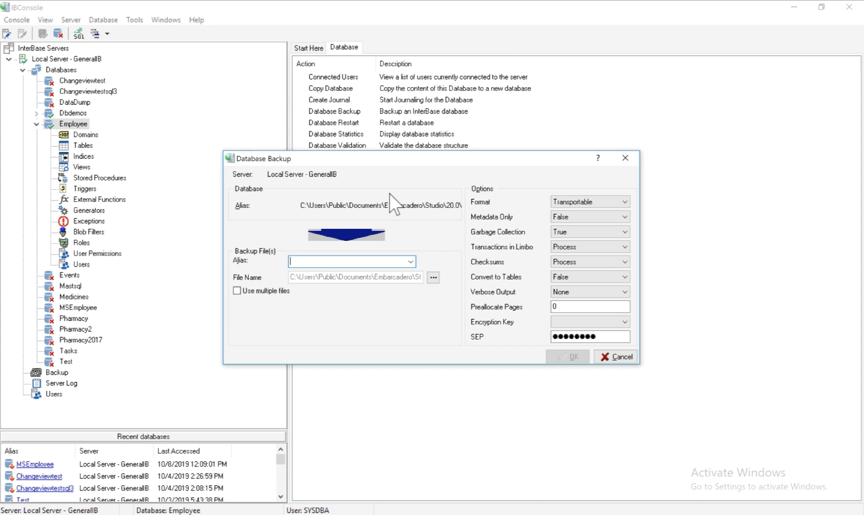
- Name the backup file EMPLOYEE123 in the Samples Data folder by appending 123
{"action": "left_click", "coordinate": [433, 278]}
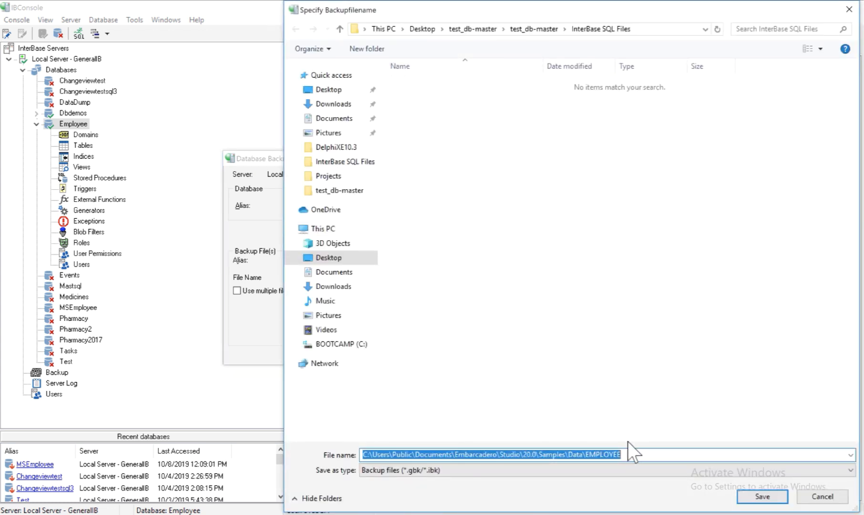
{"action": "left_click", "coordinate": [631, 456]}
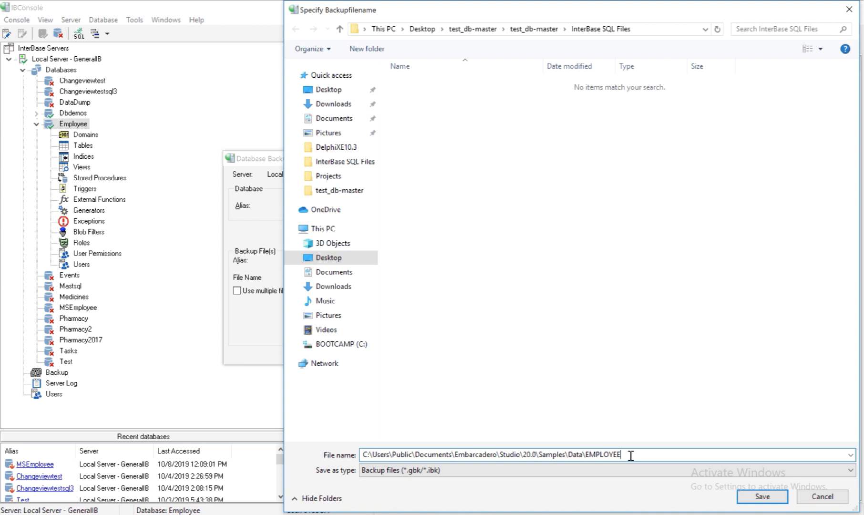
{"action": "type", "text": "123"}
{"action": "left_click", "coordinate": [762, 497]}
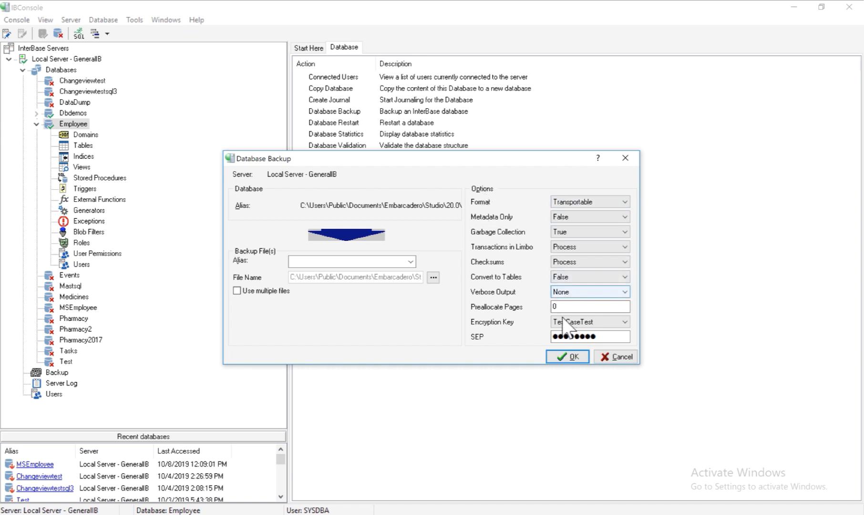
- Run the Employee backup encrypted with the TestCaseTest key and dismiss the completion message
{"action": "left_click", "coordinate": [593, 321]}
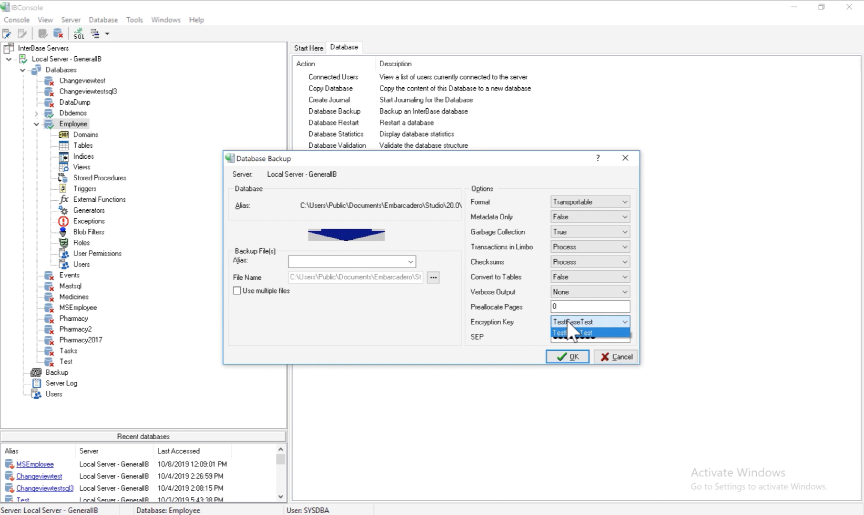
{"action": "left_click", "coordinate": [520, 318]}
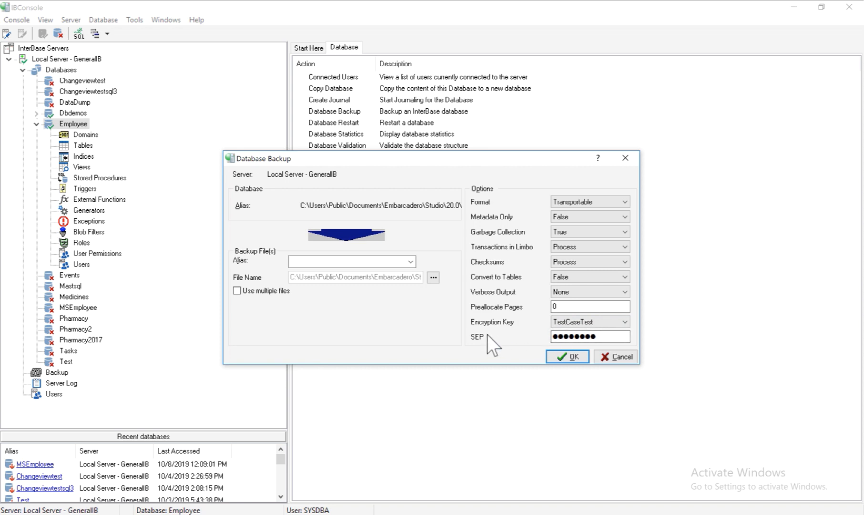
{"action": "left_click", "coordinate": [566, 356]}
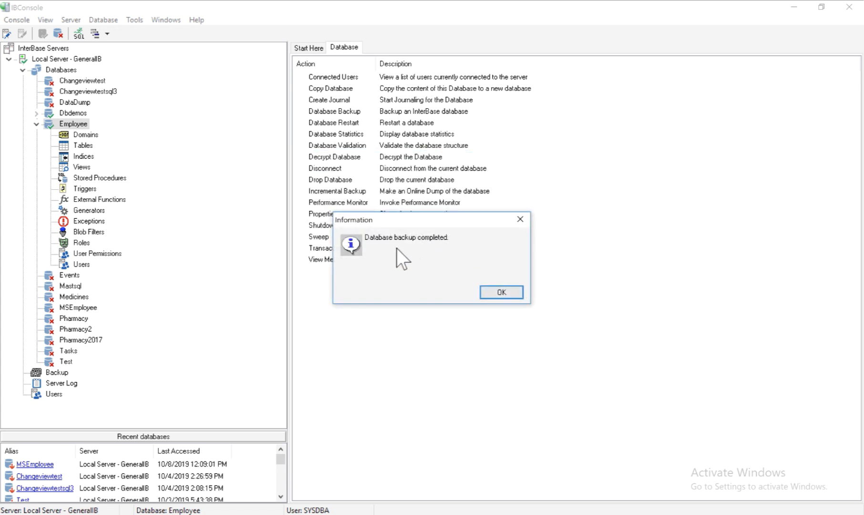
{"action": "left_click", "coordinate": [488, 289]}
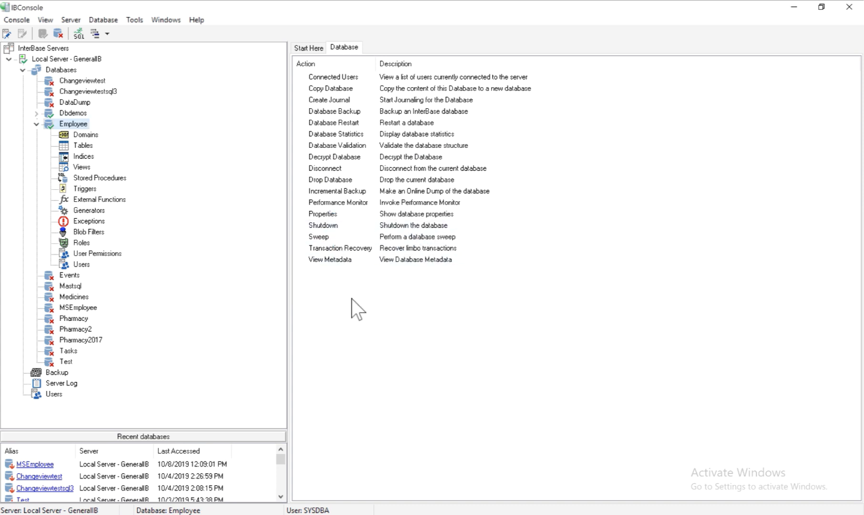
- Open Restore for the Employee database and choose File... as the backup alias
{"action": "right_click", "coordinate": [66, 125]}
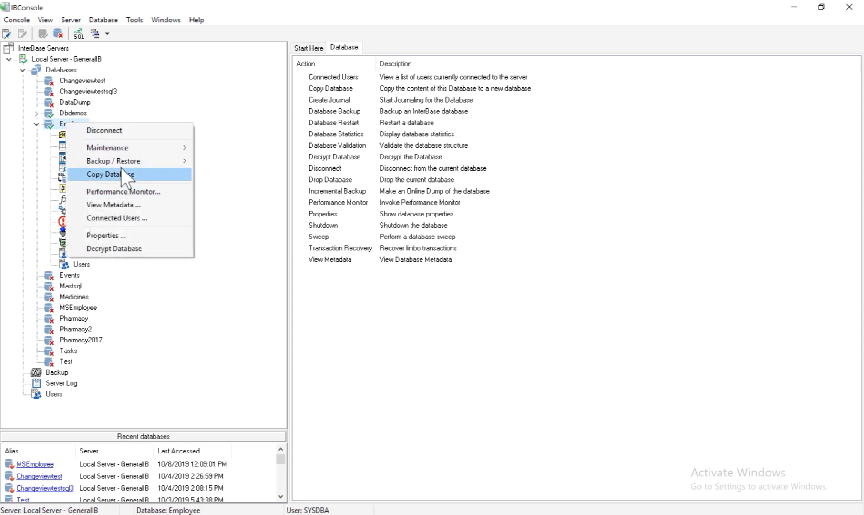
{"action": "mouse_move", "coordinate": [121, 166]}
{"action": "left_click", "coordinate": [233, 188]}
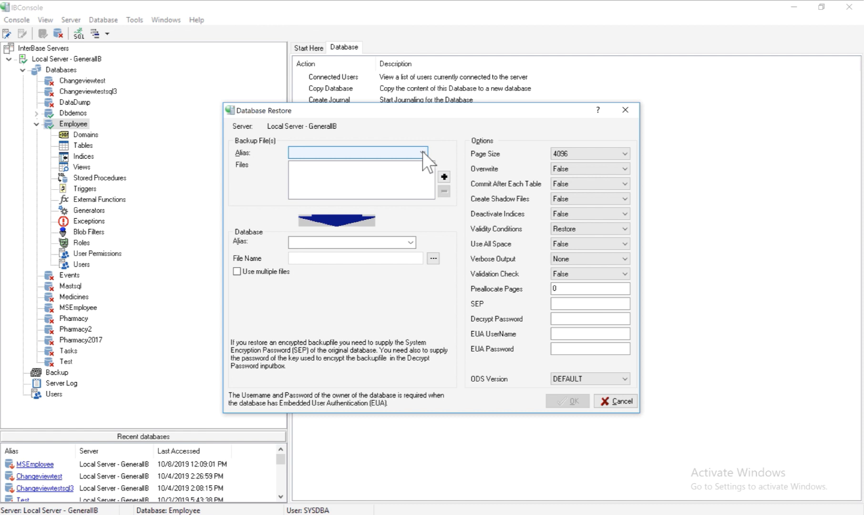
{"action": "left_click", "coordinate": [423, 153]}
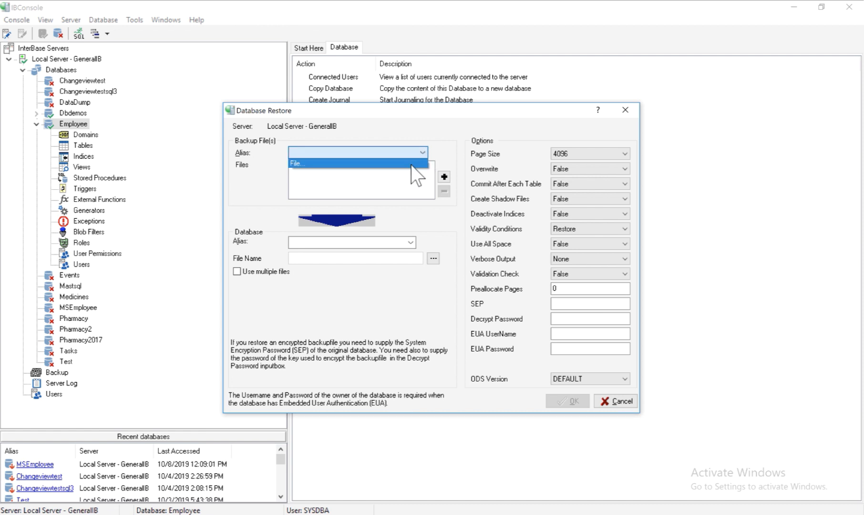
{"action": "left_click", "coordinate": [414, 164]}
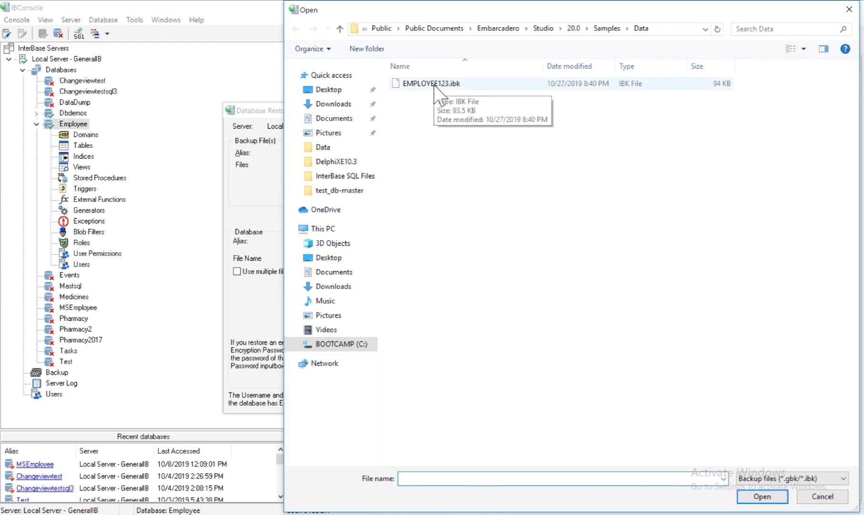
- Select EMPLOYEE123.ibk as the backup file to restore from
{"action": "left_click", "coordinate": [435, 85]}
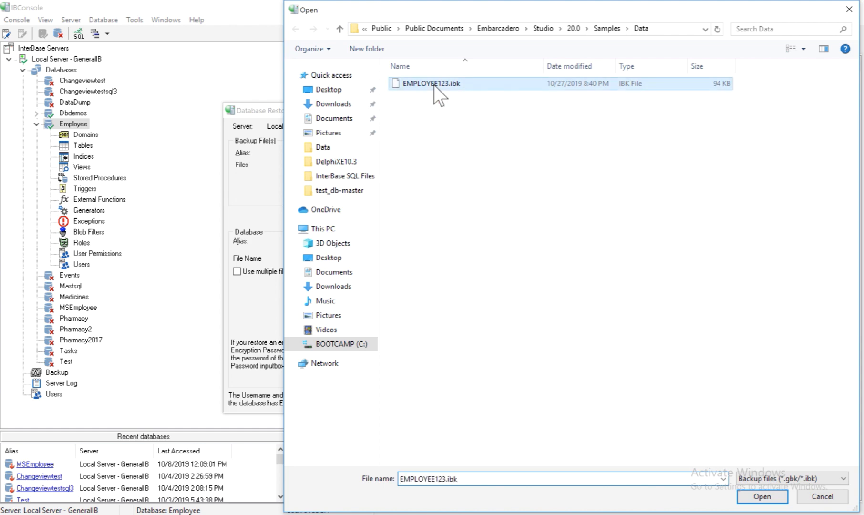
{"action": "left_click", "coordinate": [762, 498]}
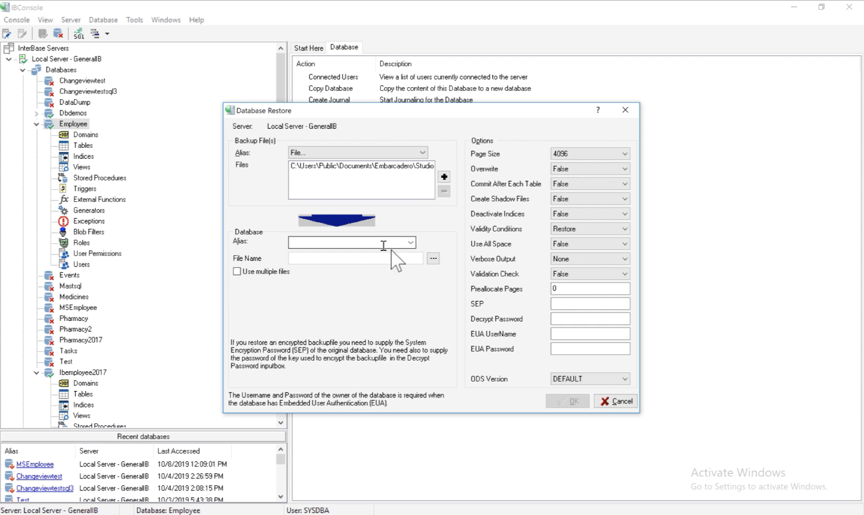
- Set the restore target alias to Employee and turn on Remember Settings
{"action": "left_click", "coordinate": [414, 241]}
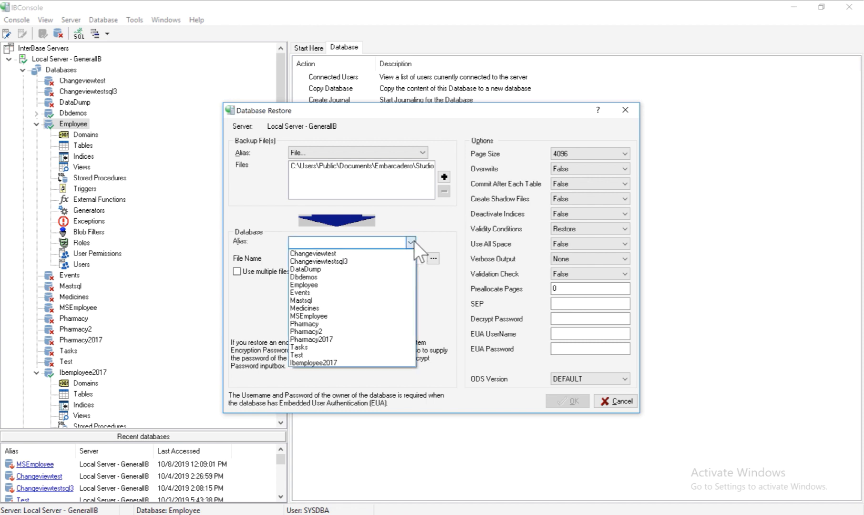
{"action": "left_click", "coordinate": [374, 285]}
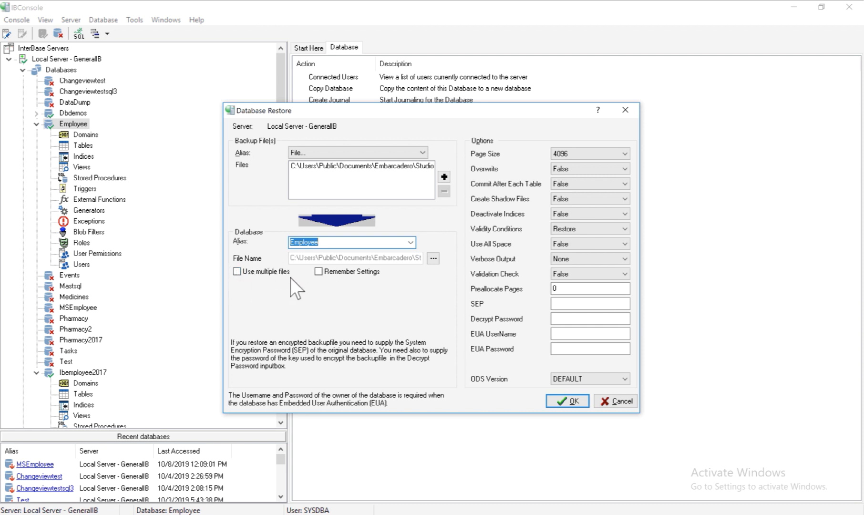
{"action": "left_click", "coordinate": [319, 272]}
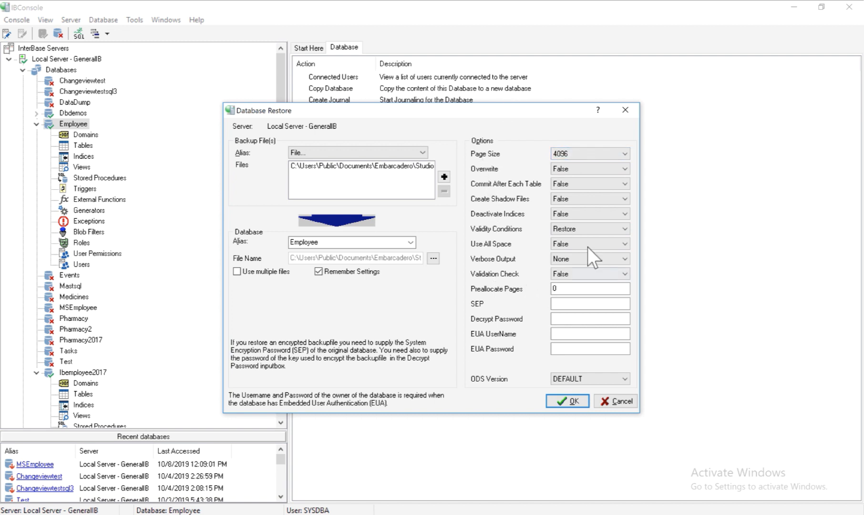
{"action": "left_click", "coordinate": [579, 303]}
- Enter the SEP, decrypt password, EUA user name and EUA password for the restore
{"action": "type", "text": "test"}
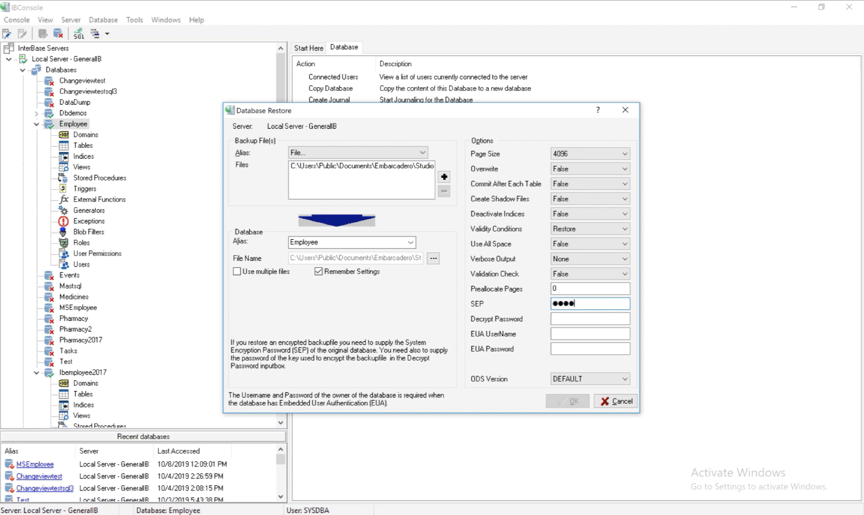
{"action": "type", "text": "test"}
{"action": "left_click", "coordinate": [601, 319]}
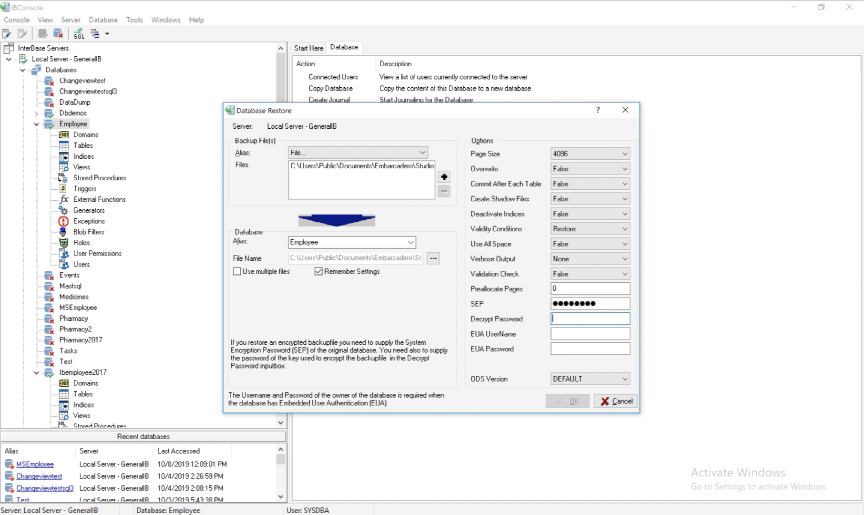
{"action": "type", "text": "********"}
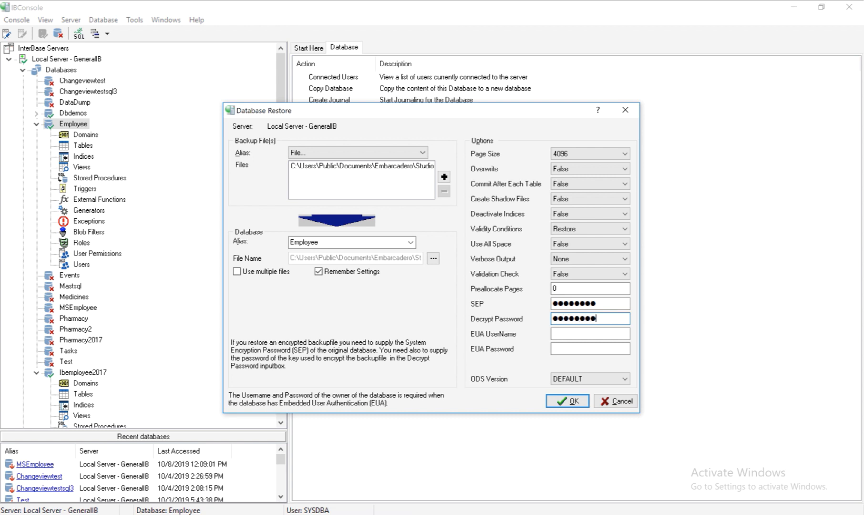
{"action": "left_click", "coordinate": [596, 334]}
{"action": "type", "text": "SYS"}
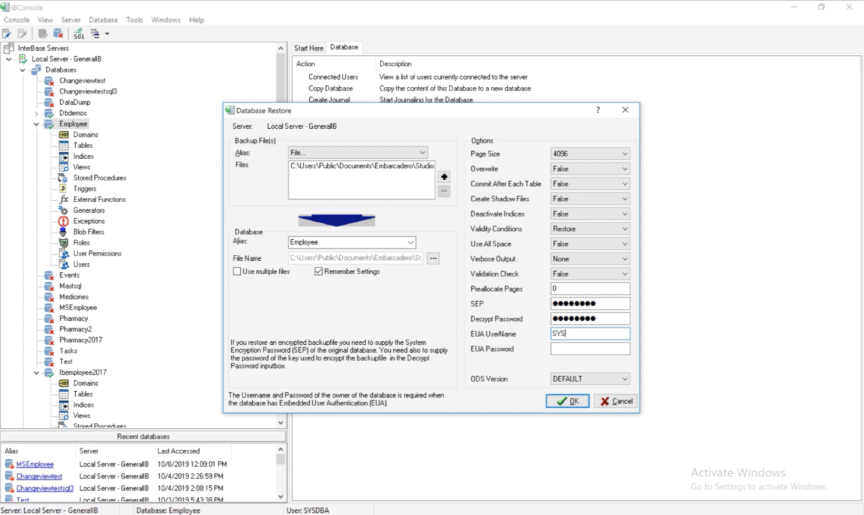
{"action": "type", "text": "DBA"}
{"action": "left_click", "coordinate": [595, 347]}
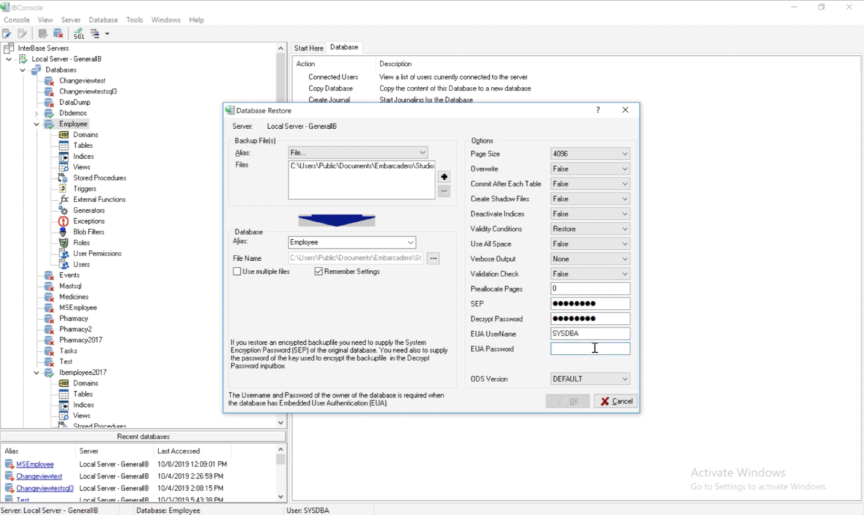
{"action": "type", "text": "masterkey"}
{"action": "left_click", "coordinate": [556, 382]}
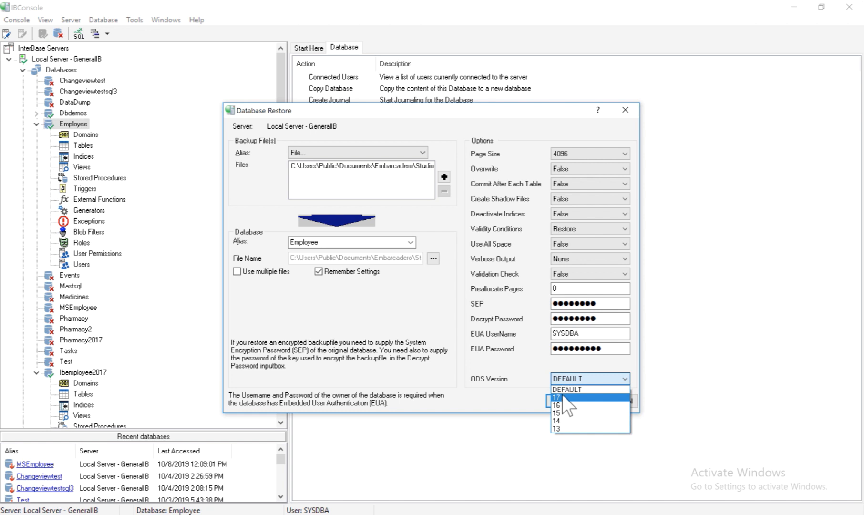
- Keep ODS Version at DEFAULT, run the restore, and dismiss the completion message
{"action": "left_click", "coordinate": [560, 391]}
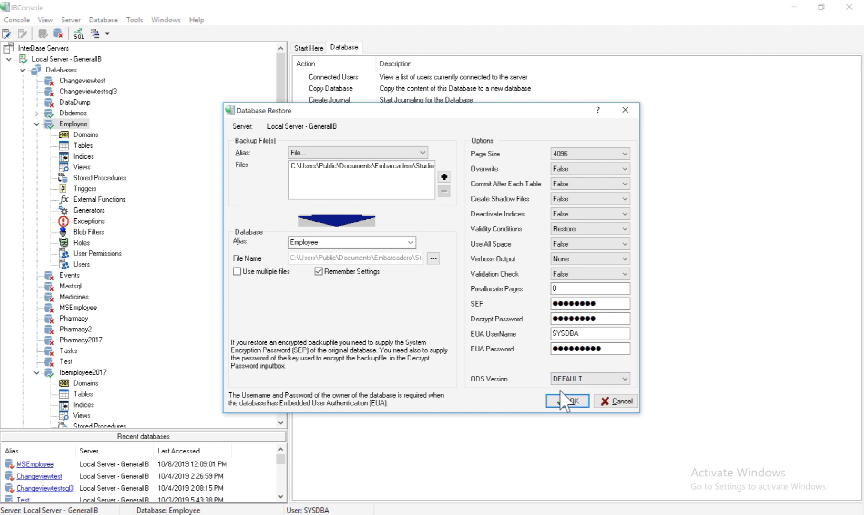
{"action": "left_click", "coordinate": [561, 402]}
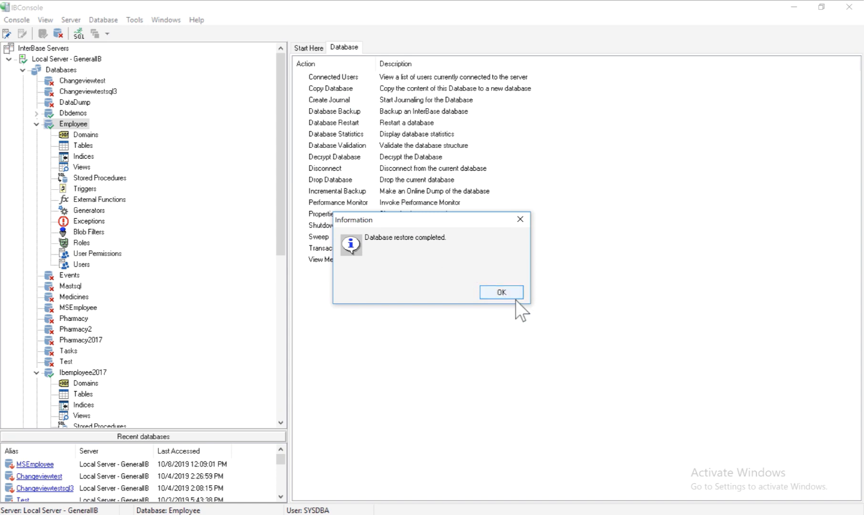
{"action": "left_click", "coordinate": [509, 296]}
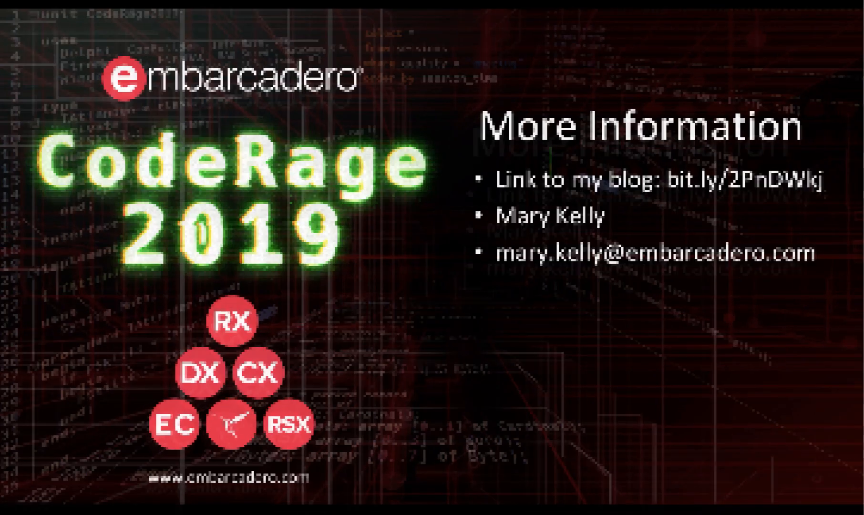